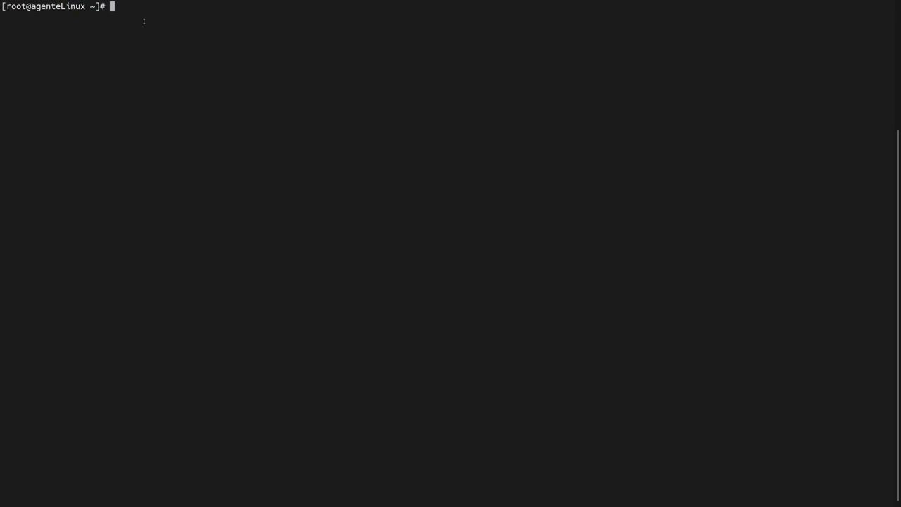
# Step: Install dnf-plugins-core, perl-YAML-Tiny, perl-Sys-Syslog and unzip with yum, with the powertools repository enabled
pyautogui.write('yum install dnf-plugins-core -y')
pyautogui.press('Return')
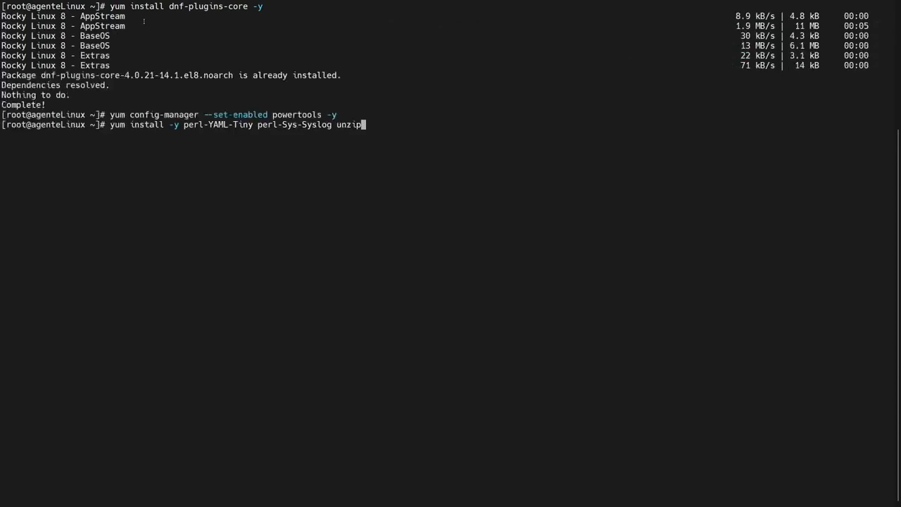
pyautogui.press('Return')
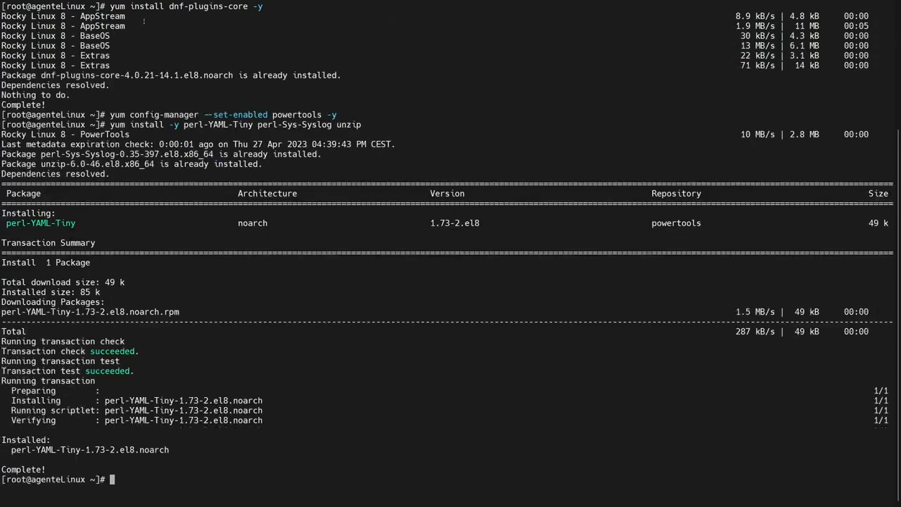
pyautogui.write('yum install -y https://firefly.pandorafms.com/pandorafms/latest/RHEL_CentOS/pandorafms_agent_linux-7.0NG.noarch.rpm')
pyautogui.press('Return')
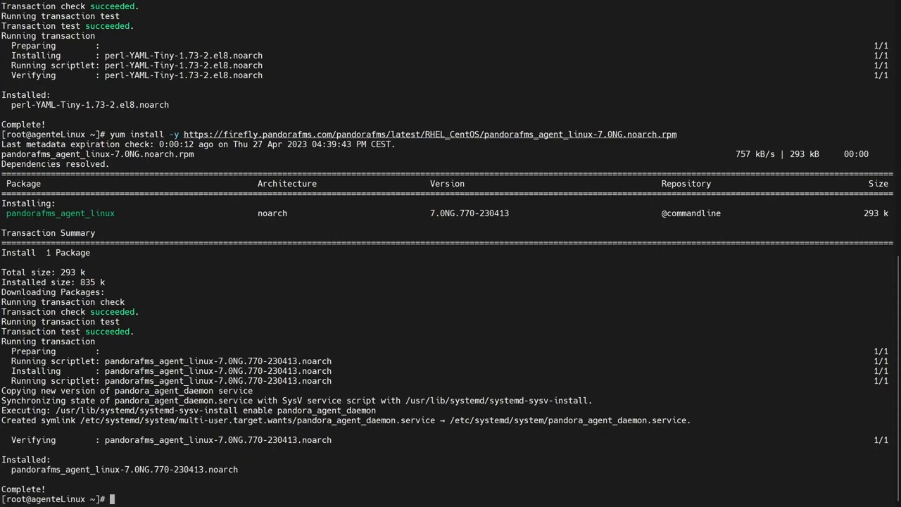
# Step: Open /etc/pandora/pandora_agent.conf in vim and find the server_ip setting
pyautogui.write('vim /etc/pandora/pandora_agent.conf')
pyautogui.press('Return')
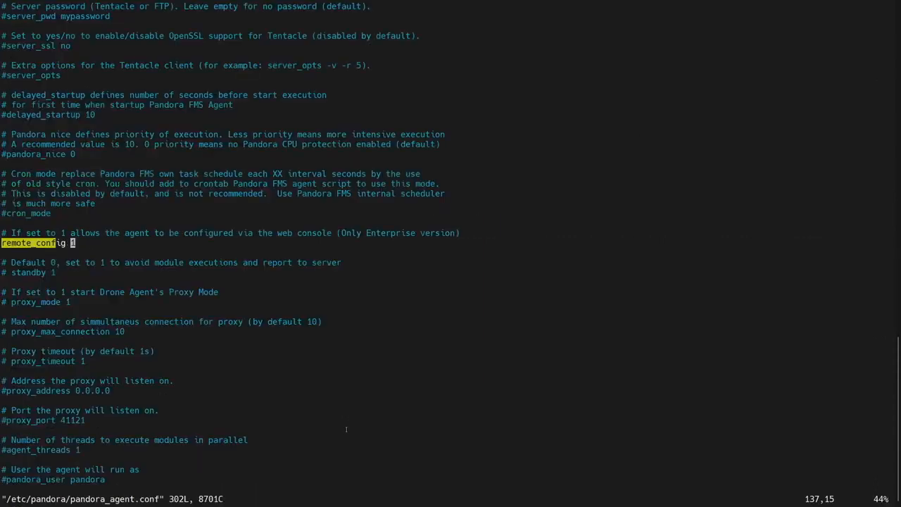
pyautogui.write('/server_ip')
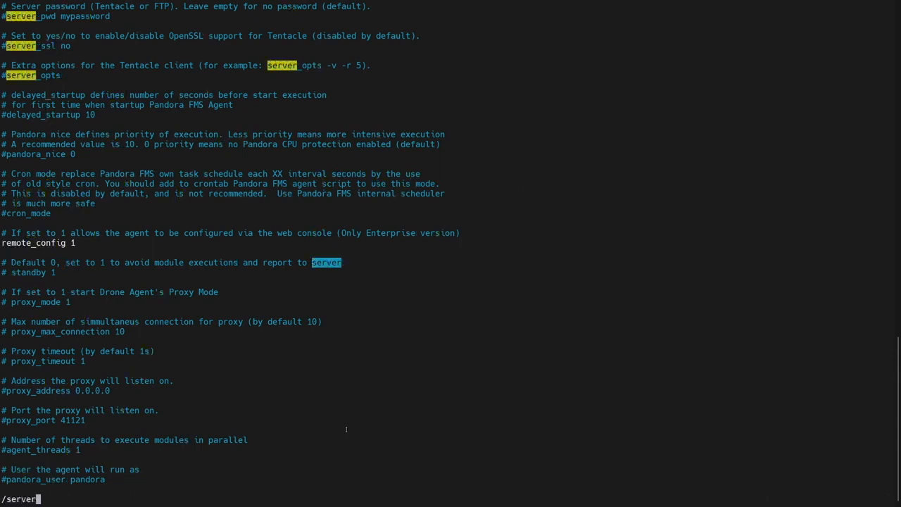
pyautogui.press('Return')
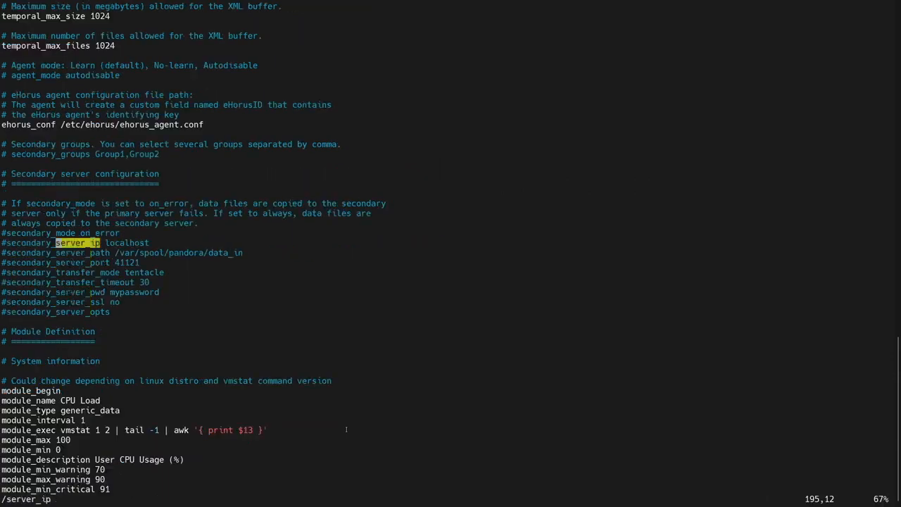
pyautogui.press('n')
pyautogui.press('w')
pyautogui.press('Return')
# Step: Look up the remote_config setting in the agent configuration file
pyautogui.write('w/remote_config')
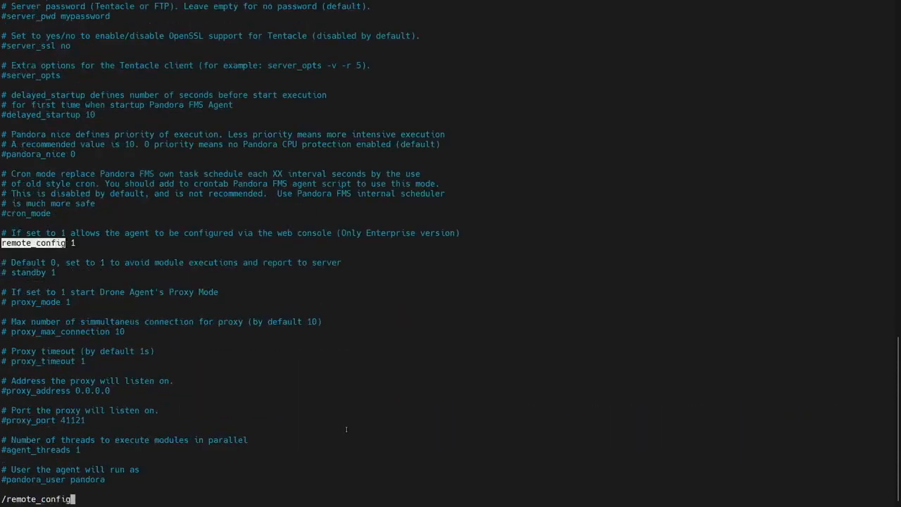
pyautogui.press('Return')
pyautogui.press('w')
pyautogui.press('Escape')
# Step: Search the agent configuration for "group" and go to the line that assigns the agent's group
pyautogui.write('/group')
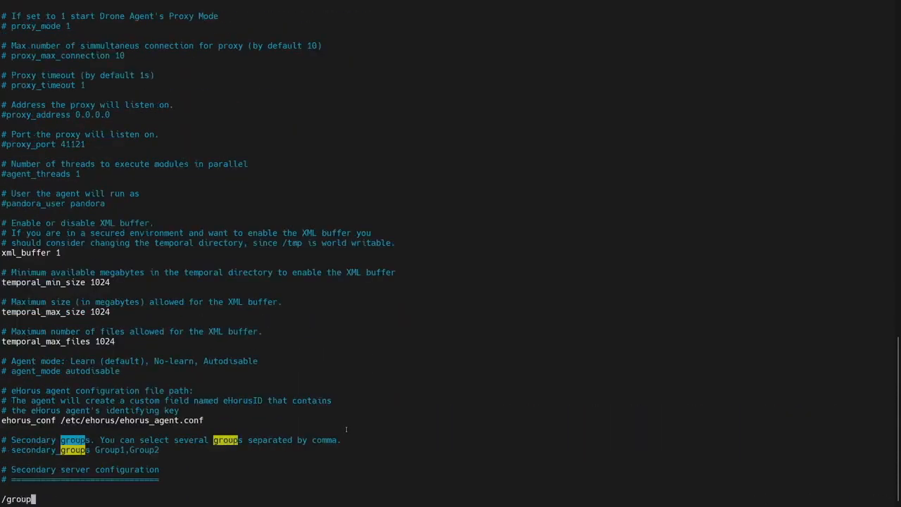
pyautogui.press('Return')
pyautogui.press('n')
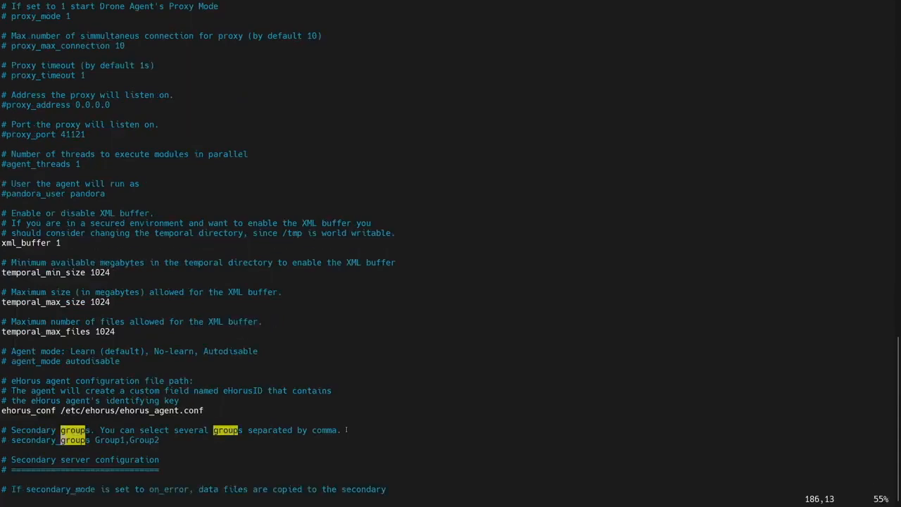
pyautogui.press('n')
pyautogui.press('n')
pyautogui.press('n')
pyautogui.press('n')
pyautogui.press('n')
pyautogui.press('n')
pyautogui.press('n')
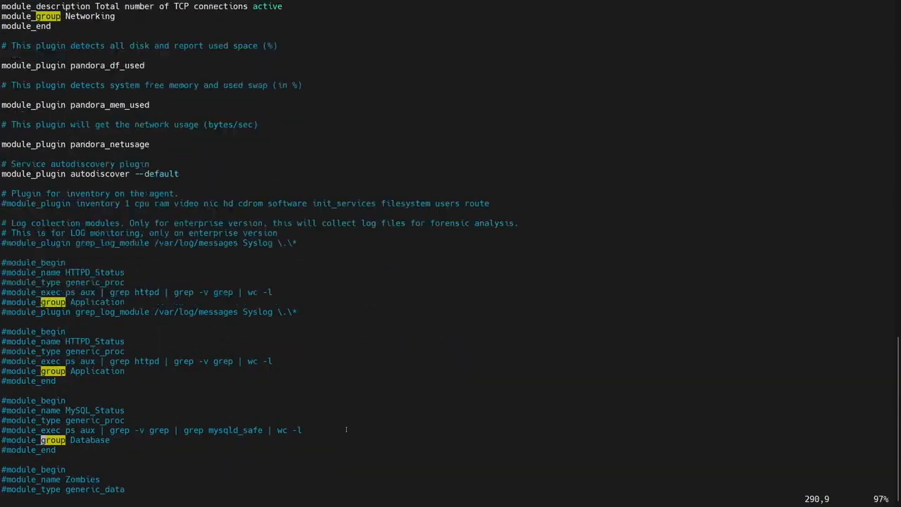
pyautogui.press('Down')
pyautogui.press('Up')
pyautogui.press('Up')
pyautogui.press('Up')
pyautogui.press('Up')
# Step: Save and close the configuration file and start the agent with /etc/init.d/pandora_agent_daemon start
pyautogui.write(':wq')
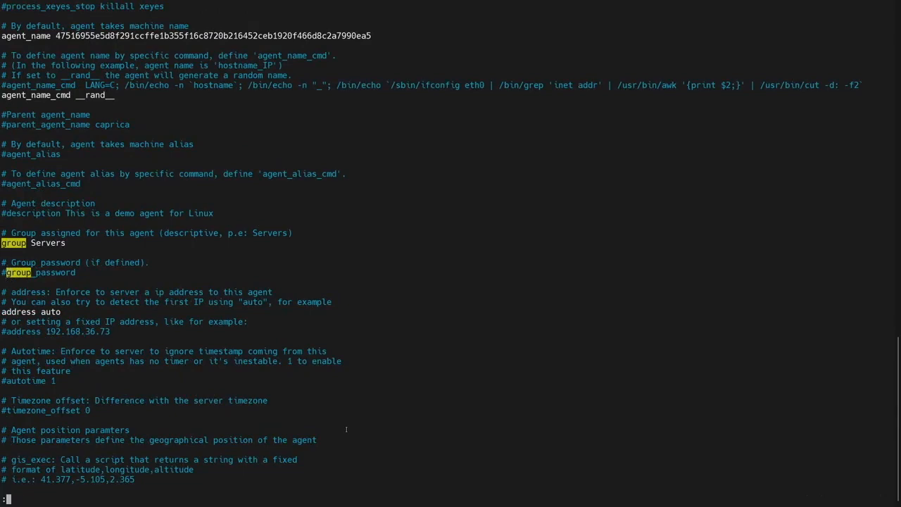
pyautogui.press('Return')
pyautogui.write('/etc/init.d/p')
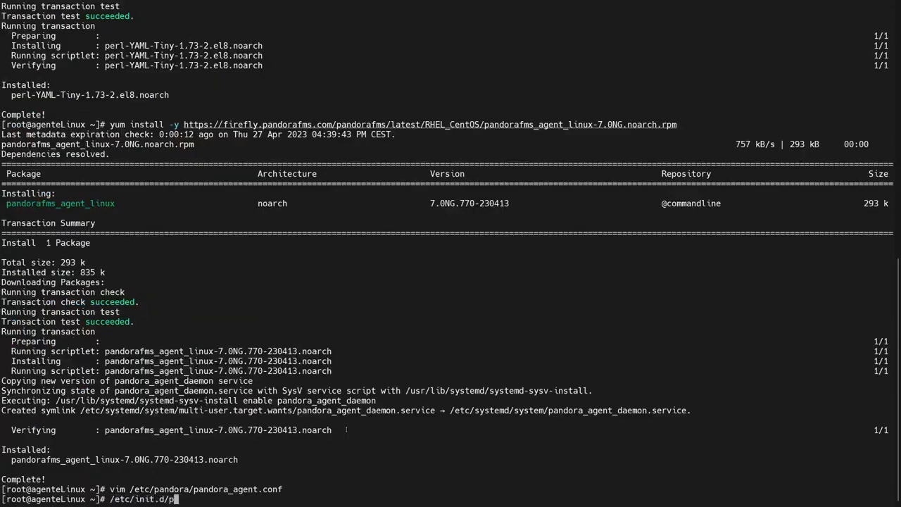
pyautogui.write('an')
pyautogui.press('Tab')
pyautogui.write('start')
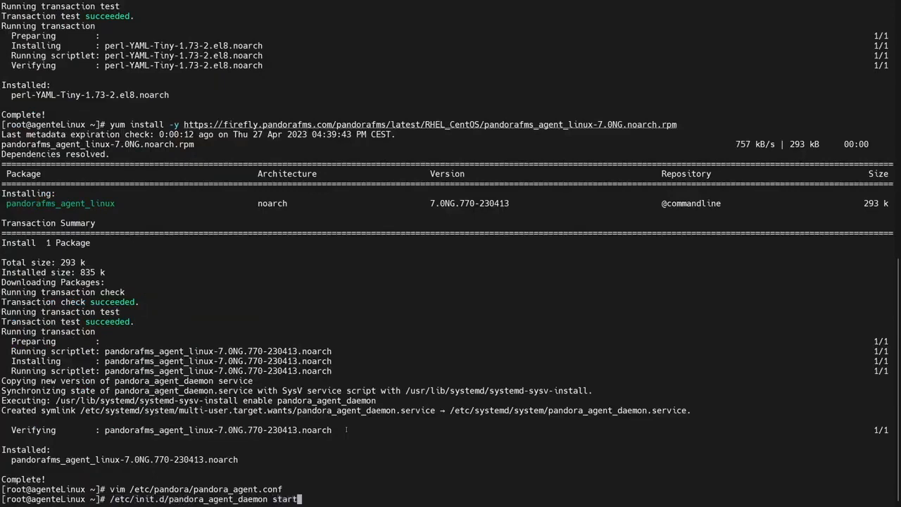
pyautogui.press('Return')
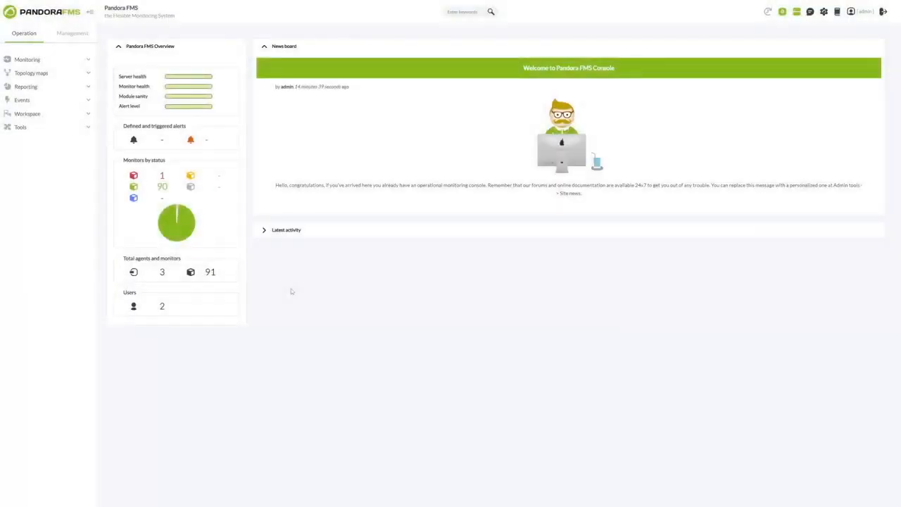
# Step: In the Pandora FMS web console, open the main view of agenteLinux from agent management and review its module list
pyautogui.click(76, 37)
pyautogui.click(33, 75)
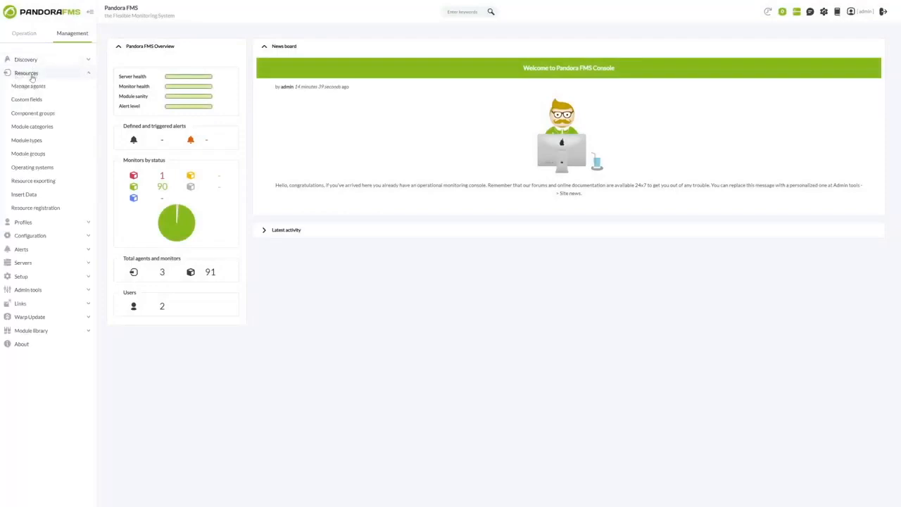
pyautogui.click(32, 87)
pyautogui.moveTo(128, 90)
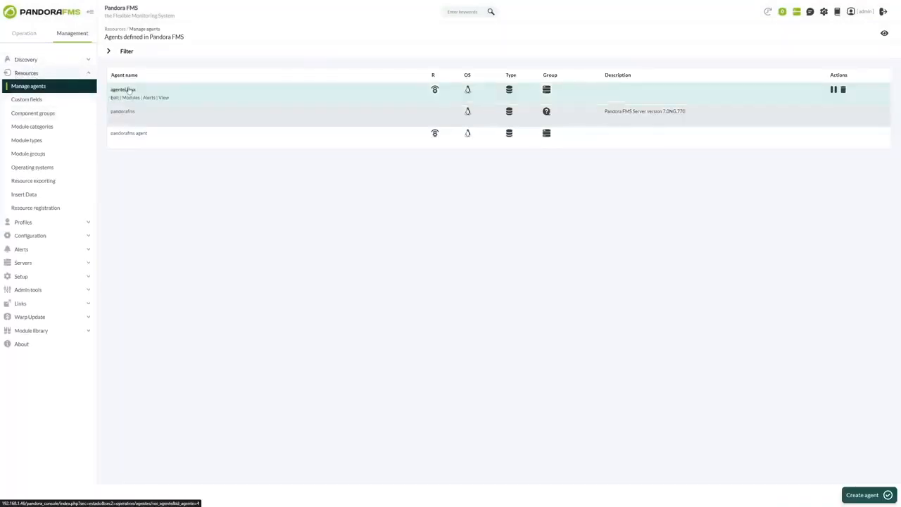
pyautogui.click(163, 97)
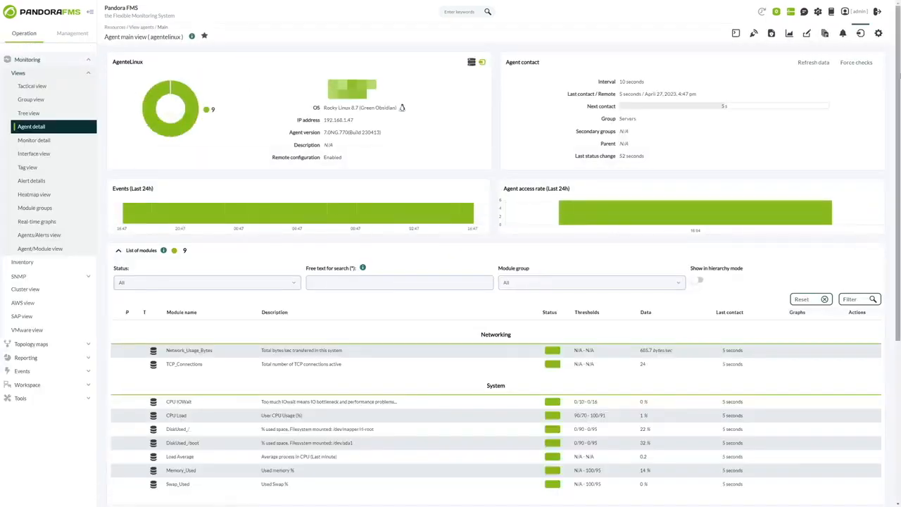
pyautogui.scroll(-3, 167, 88)
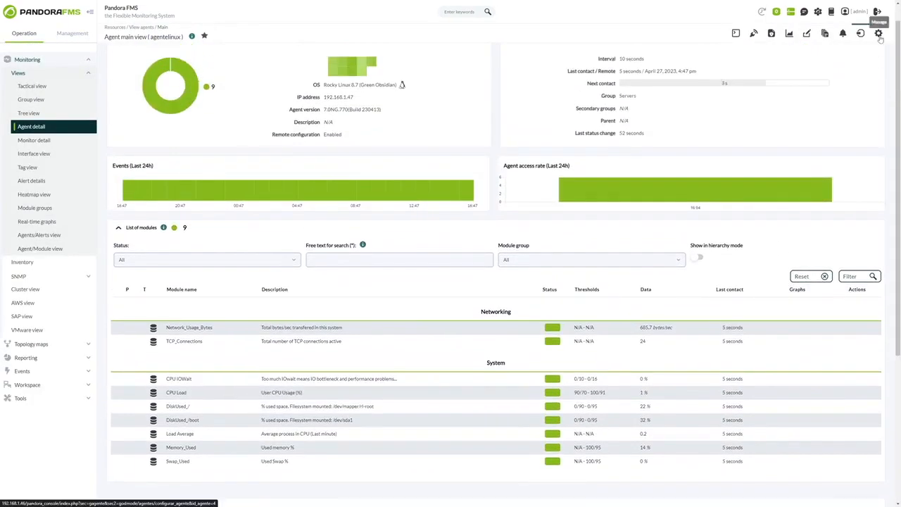
pyautogui.scroll(-4, 632, 207)
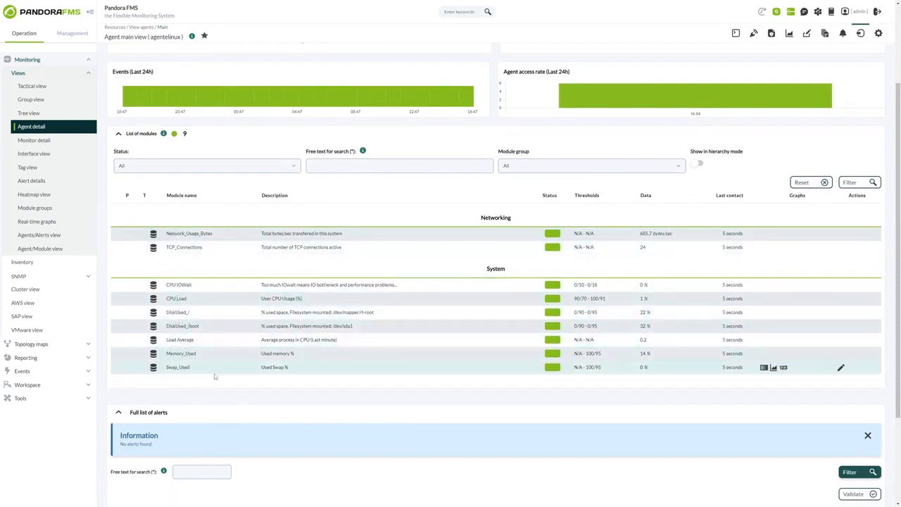
pyautogui.scroll(2, 879, 274)
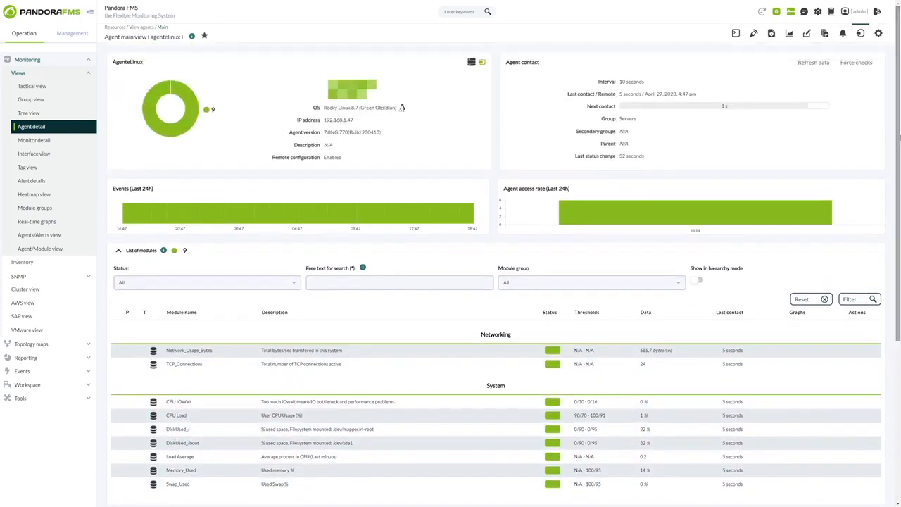
# Step: Enable the inventory plugin (cpu, ram, video, nic, hd and more) in the plugin settings of agenteLinux
pyautogui.click(878, 33)
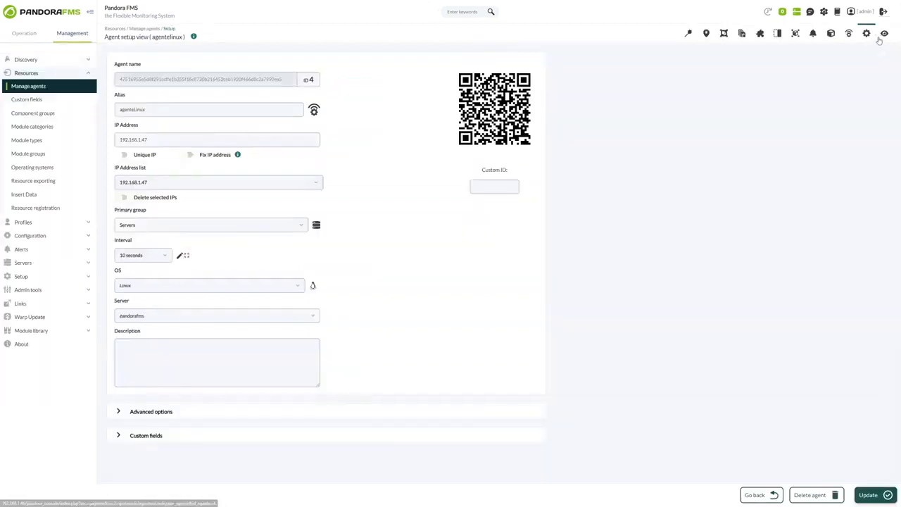
pyautogui.click(759, 33)
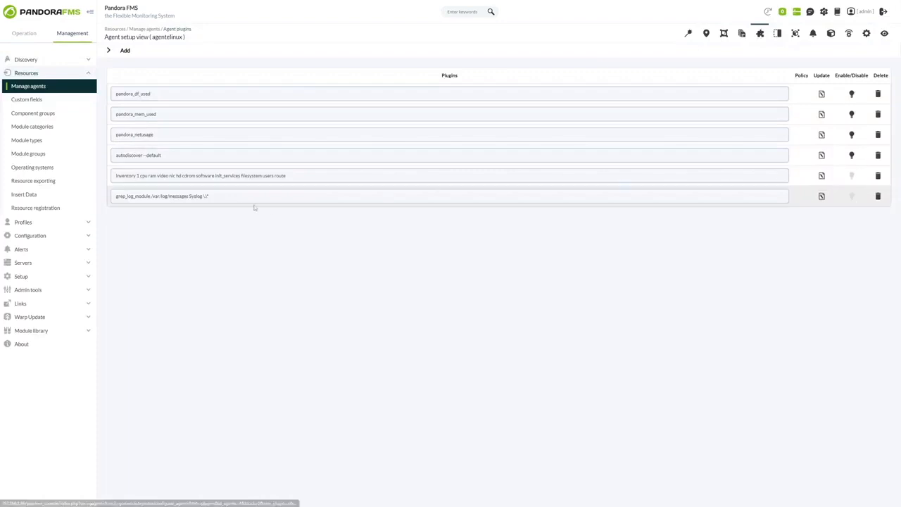
pyautogui.click(138, 176)
pyautogui.moveTo(289, 176); pyautogui.dragTo(140, 176)
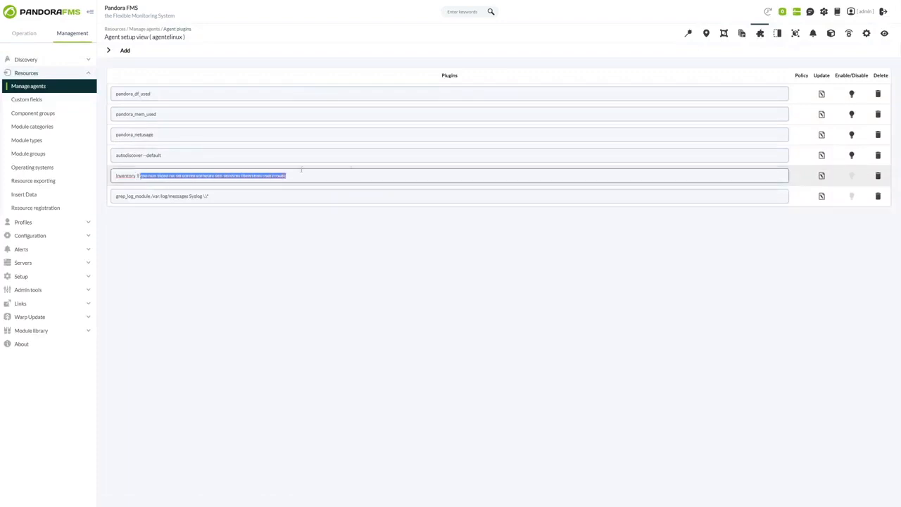
pyautogui.click(851, 176)
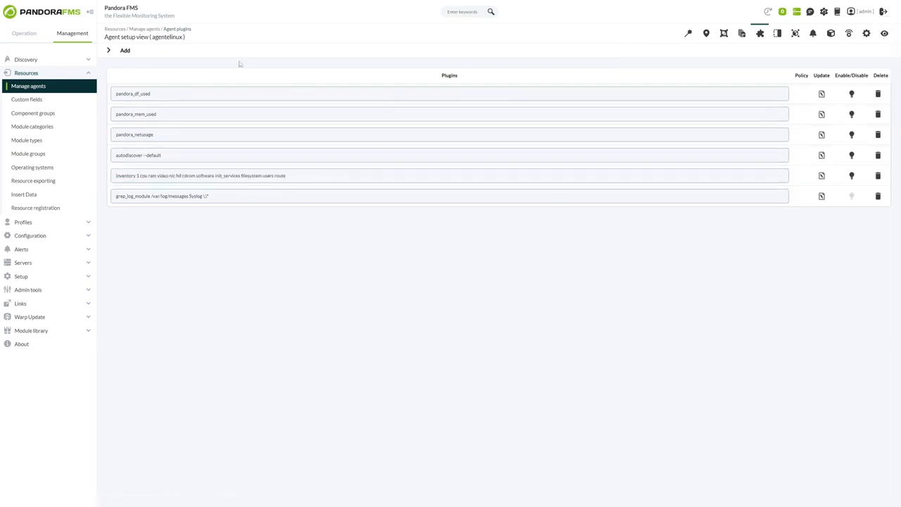
# Step: Show the monitoring inventory filtered to all inventory modules
pyautogui.click(31, 35)
pyautogui.click(35, 60)
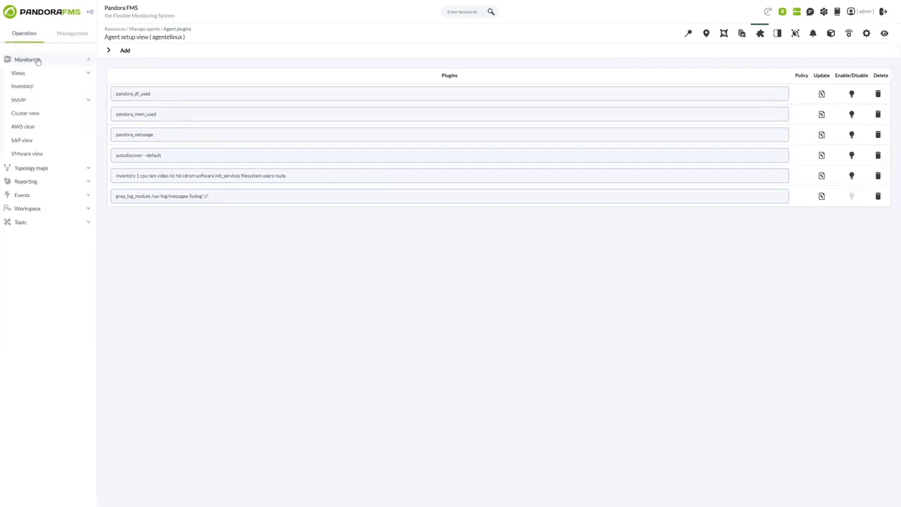
pyautogui.click(38, 87)
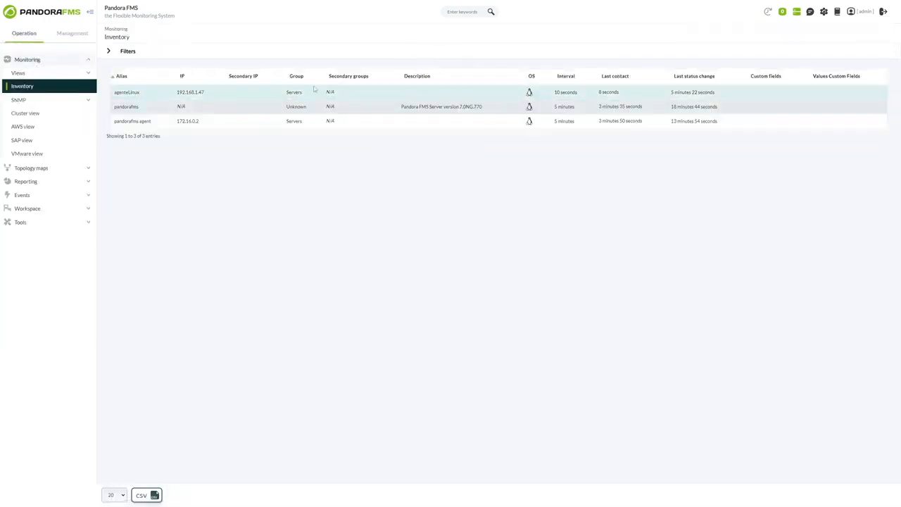
pyautogui.click(344, 55)
pyautogui.click(669, 84)
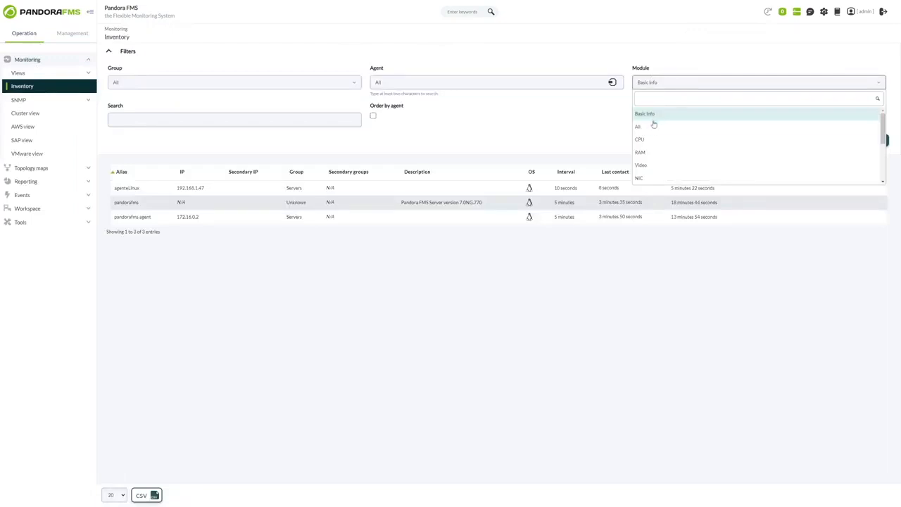
pyautogui.click(677, 126)
pyautogui.click(854, 140)
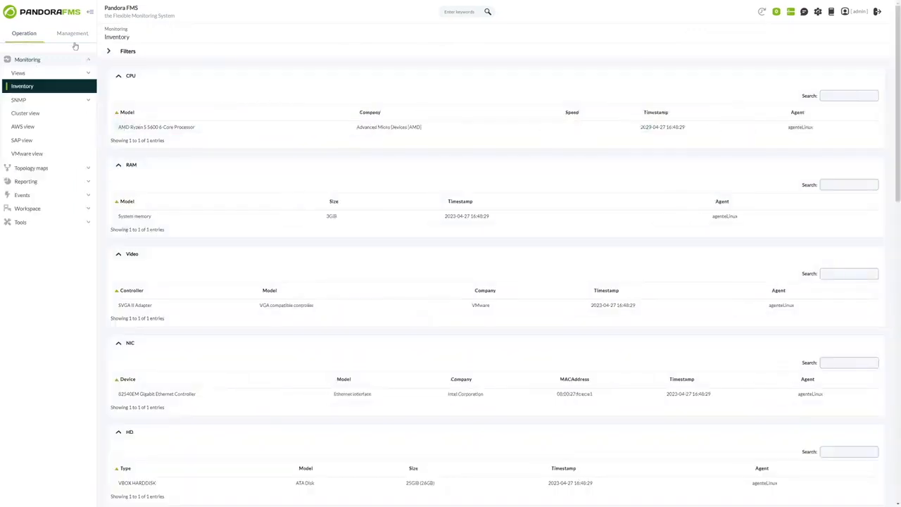
# Step: Return to the main view of agenteLinux from agent management and open its inventory
pyautogui.click(72, 33)
pyautogui.click(26, 72)
pyautogui.click(28, 86)
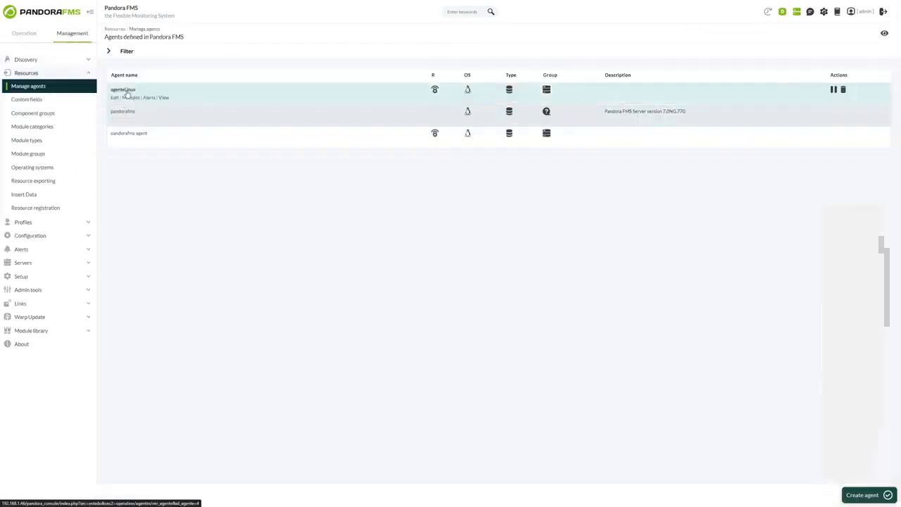
pyautogui.click(163, 100)
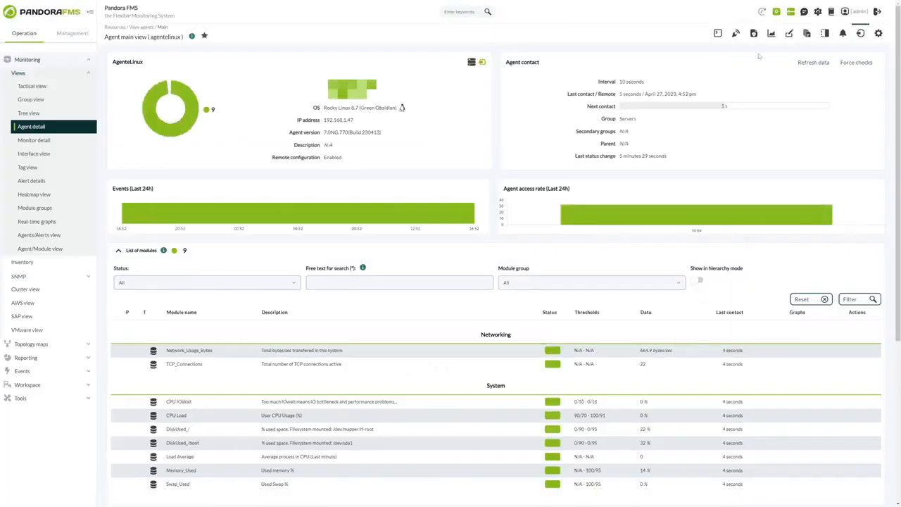
pyautogui.click(825, 33)
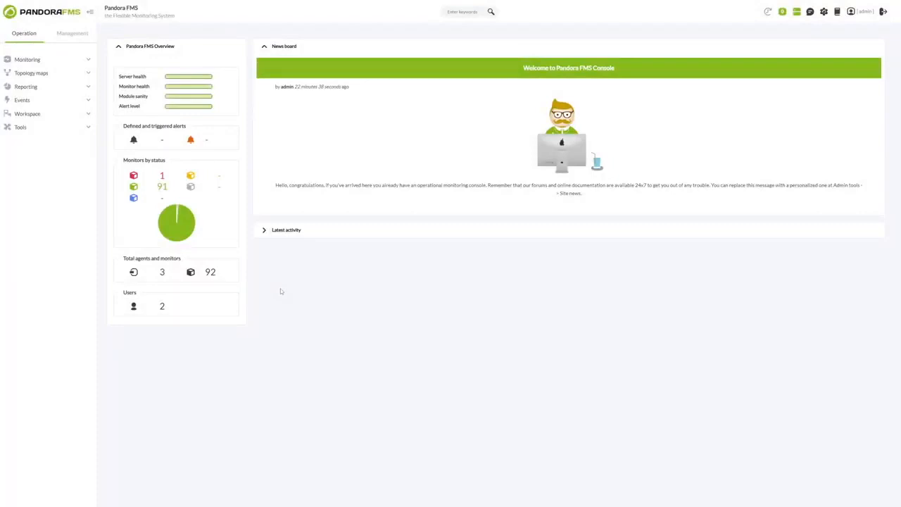
# Step: Start a new alert in alert management and assign it to the Host Alive module of agenteLinux
pyautogui.click(59, 38)
pyautogui.click(31, 114)
pyautogui.click(33, 128)
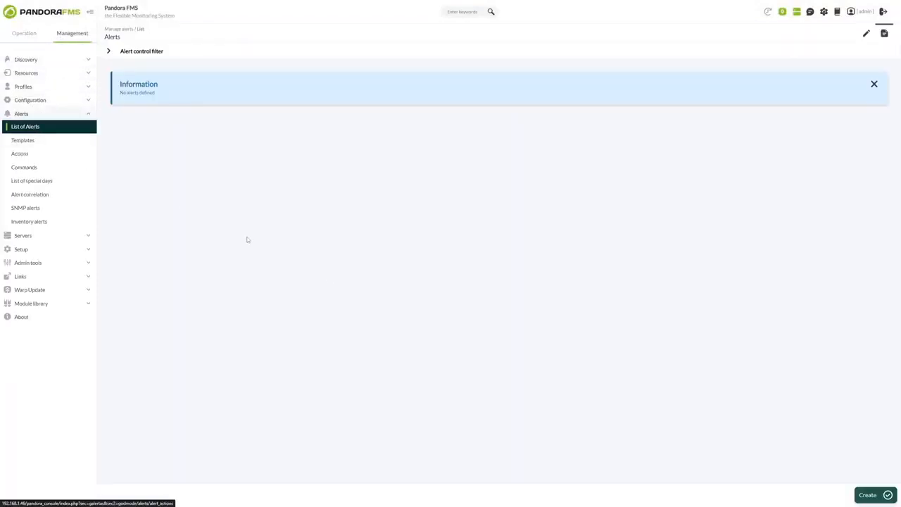
pyautogui.click(864, 492)
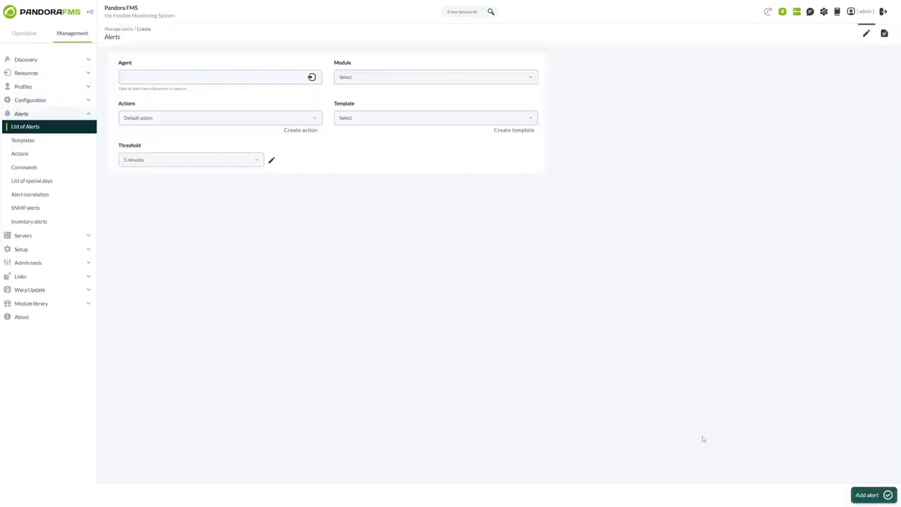
pyautogui.click(165, 79)
pyautogui.write('age')
pyautogui.click(155, 91)
pyautogui.click(360, 79)
pyautogui.scroll(-1, 362, 134)
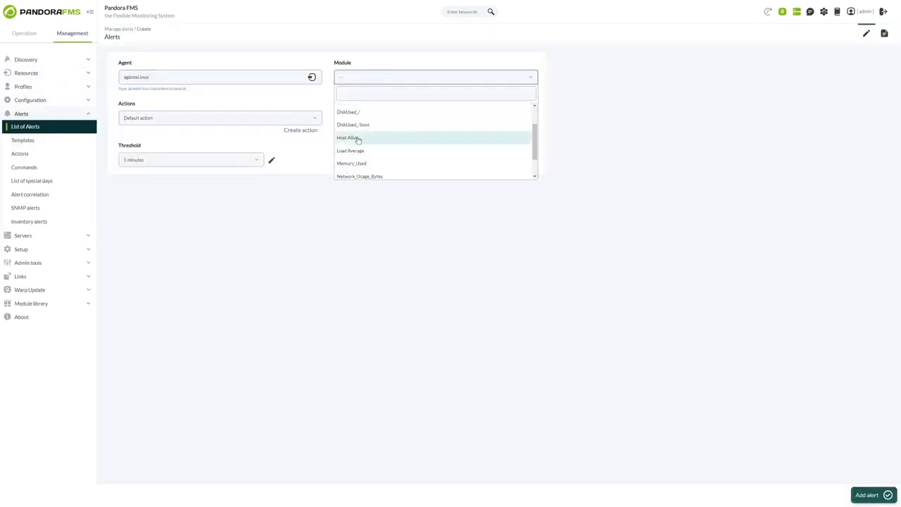
pyautogui.click(356, 138)
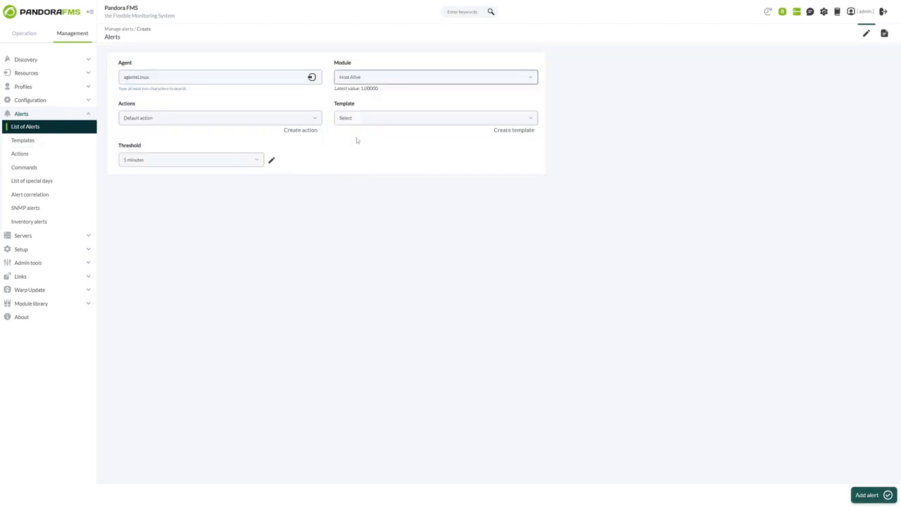
# Step: Give the alert the Mail to Admin action and Critical condition template, add it, and open the list of alerts
pyautogui.click(135, 121)
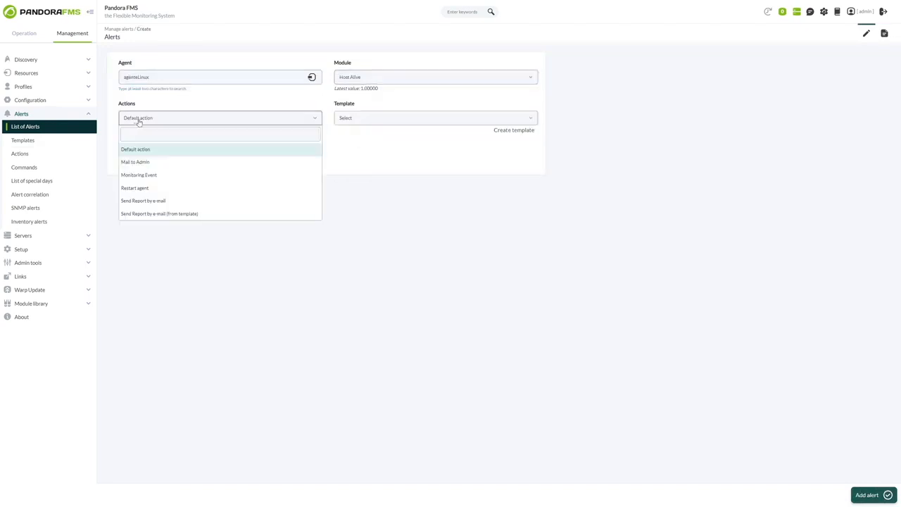
pyautogui.click(164, 163)
pyautogui.click(355, 119)
pyautogui.click(355, 163)
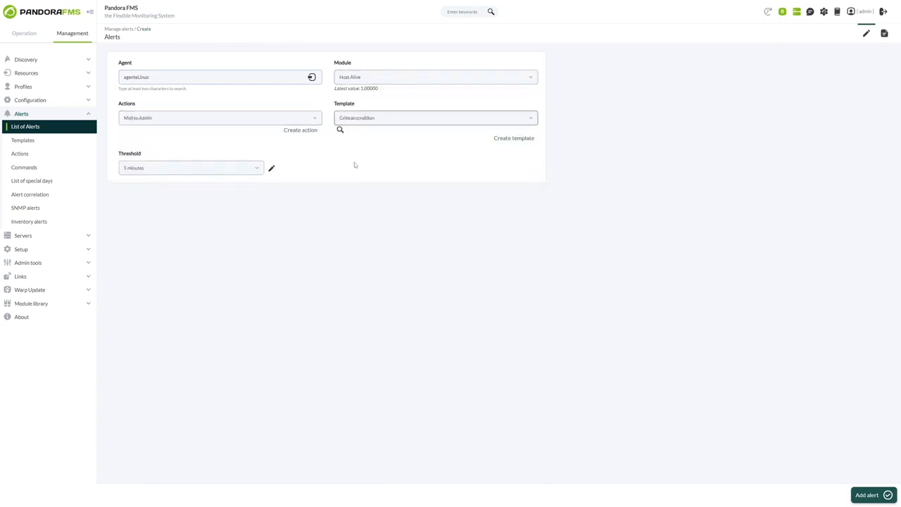
pyautogui.click(866, 495)
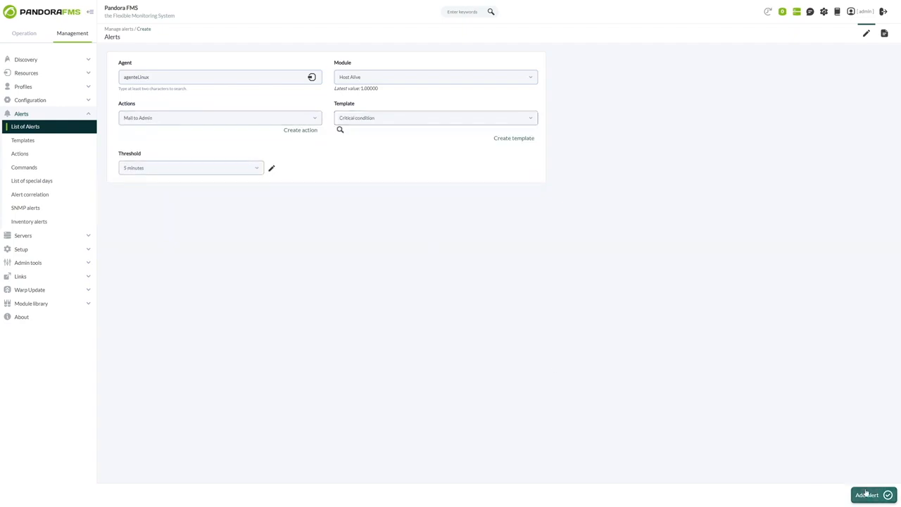
pyautogui.click(883, 33)
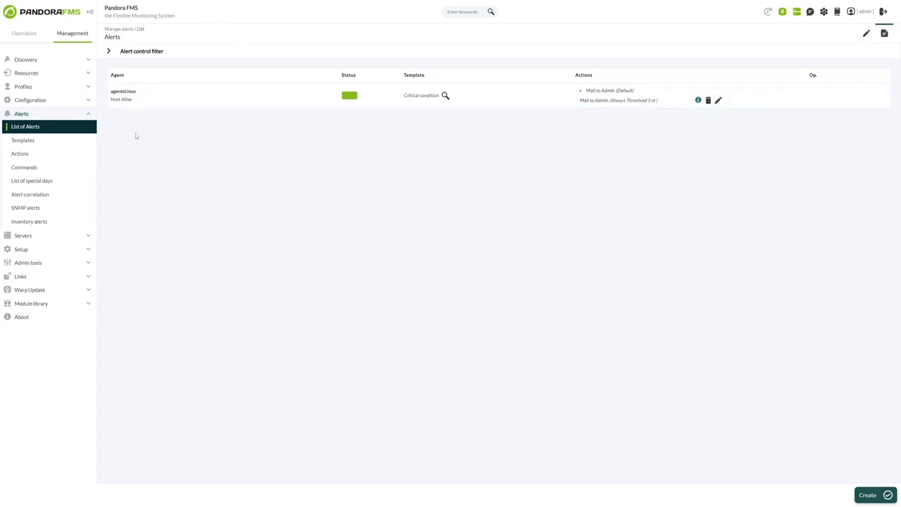
# Step: Show the local components in the configuration templates, filtered to the Linux operating system
pyautogui.click(86, 101)
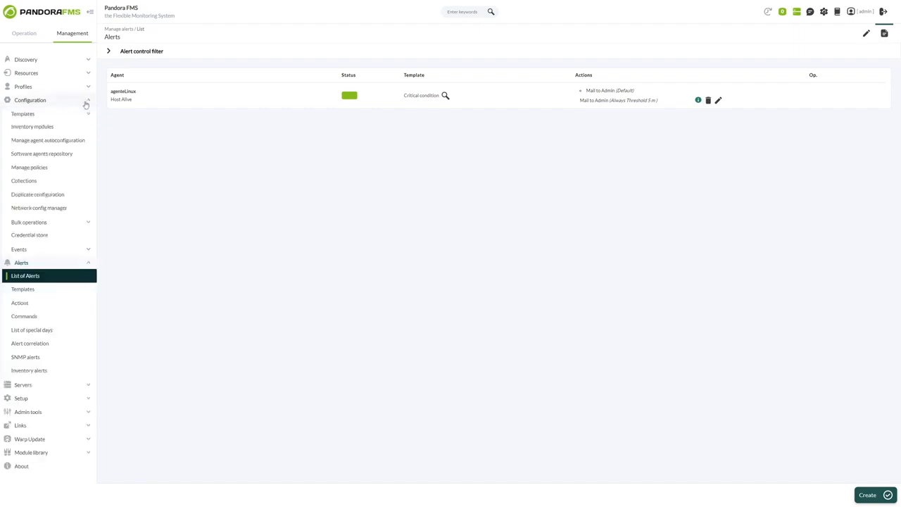
pyautogui.click(56, 114)
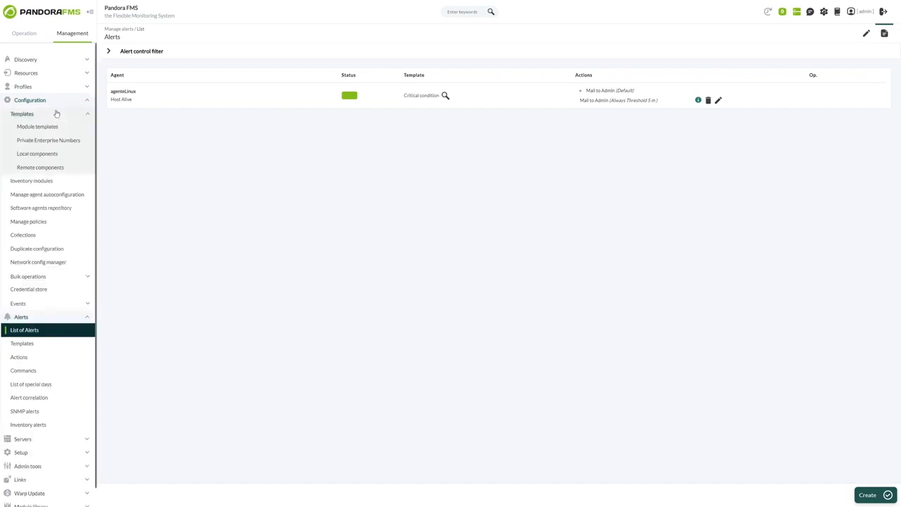
pyautogui.click(43, 153)
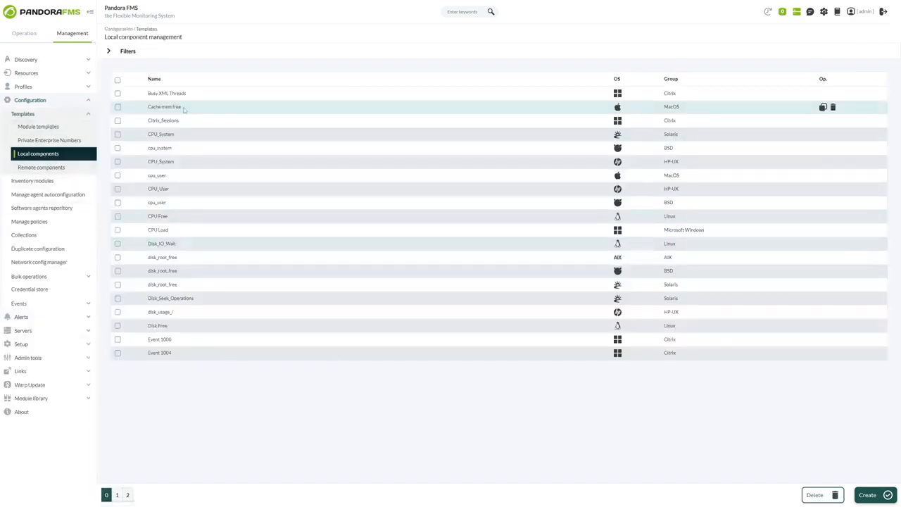
pyautogui.click(175, 55)
pyautogui.click(662, 84)
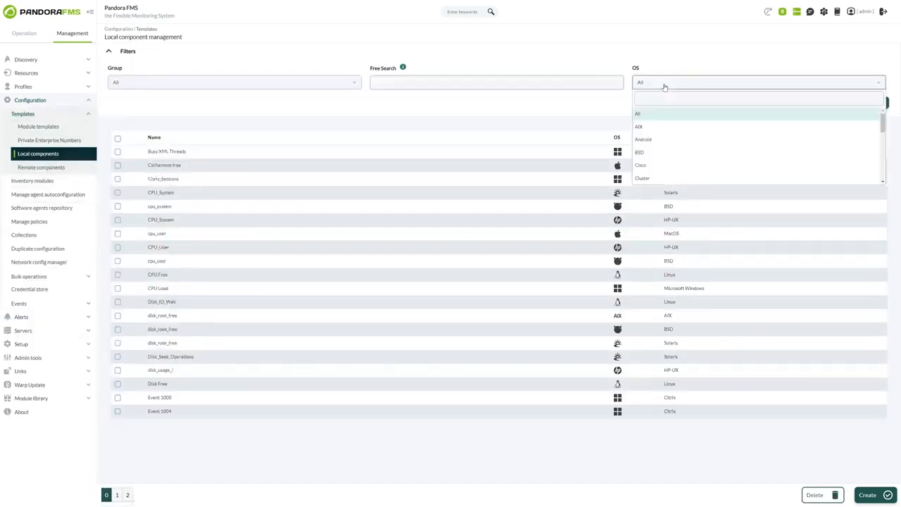
pyautogui.scroll(-3, 651, 166)
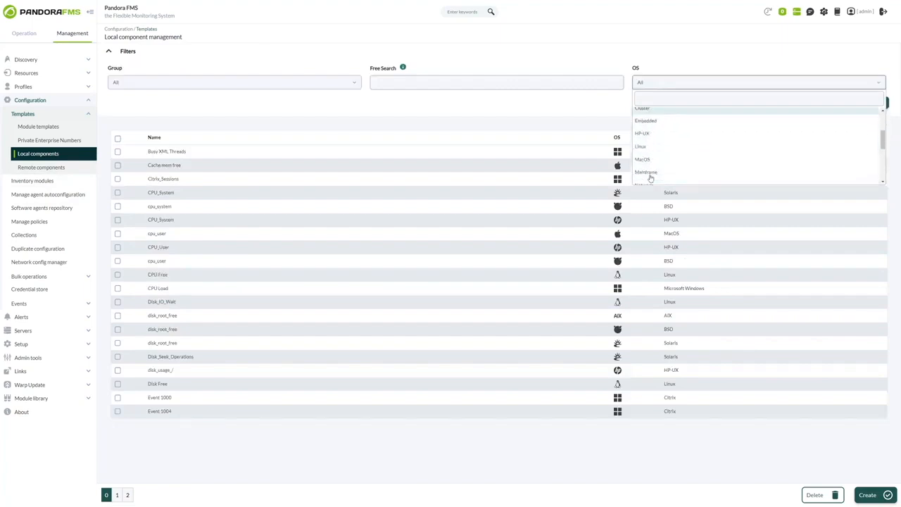
pyautogui.click(651, 150)
pyautogui.click(587, 117)
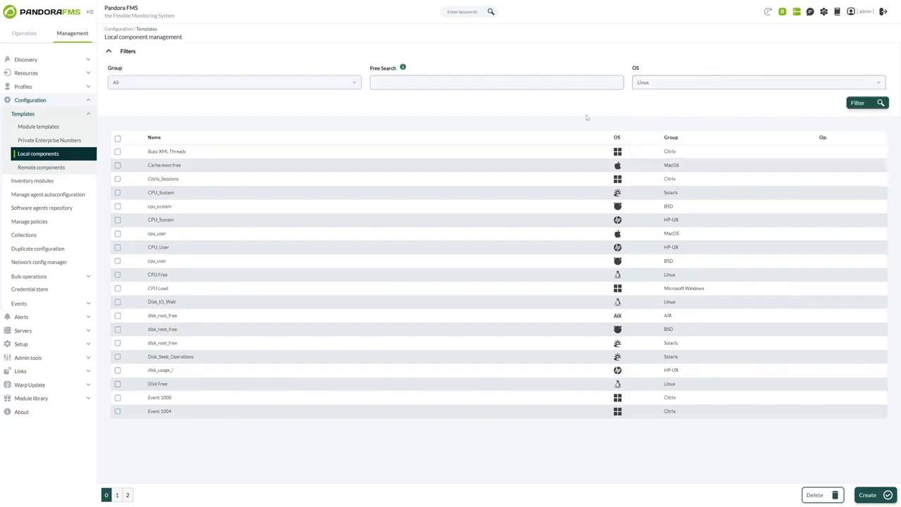
pyautogui.click(858, 107)
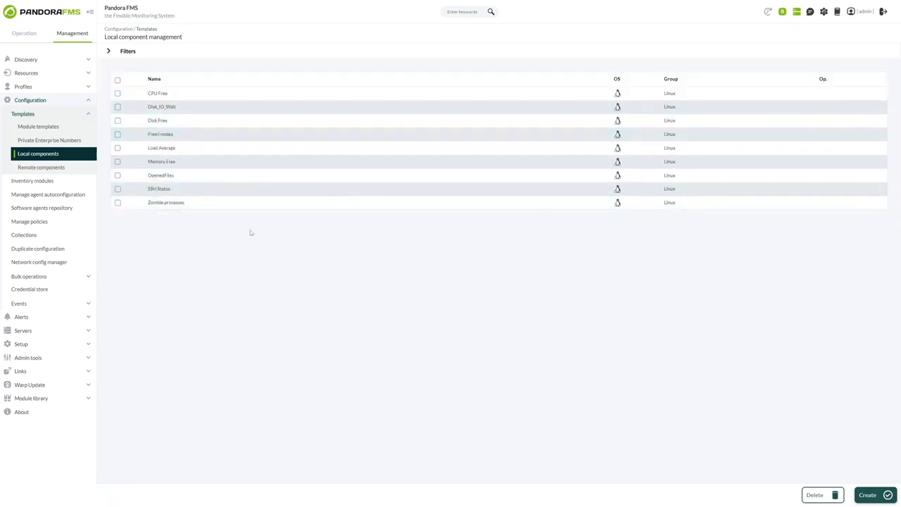
# Step: Open the modules of agenteLinux in agent management and start a new data server module
pyautogui.click(63, 73)
pyautogui.click(45, 85)
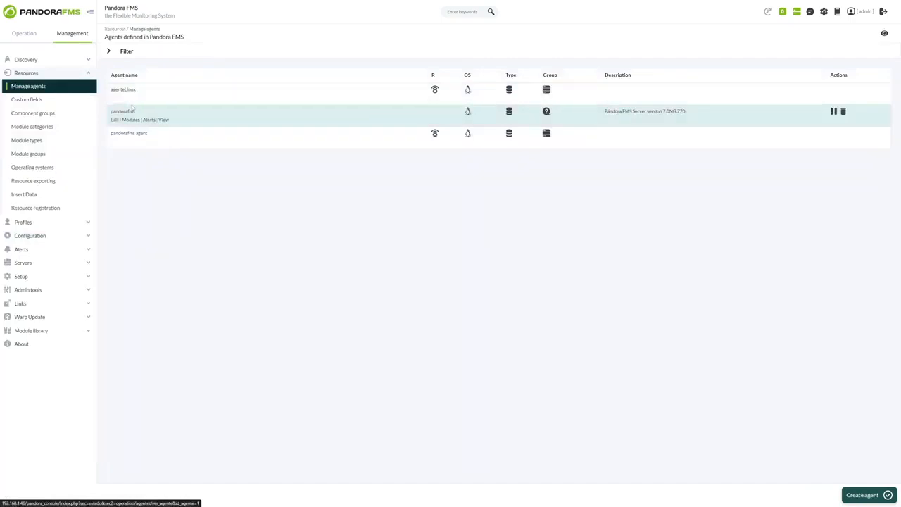
pyautogui.click(123, 92)
pyautogui.click(853, 496)
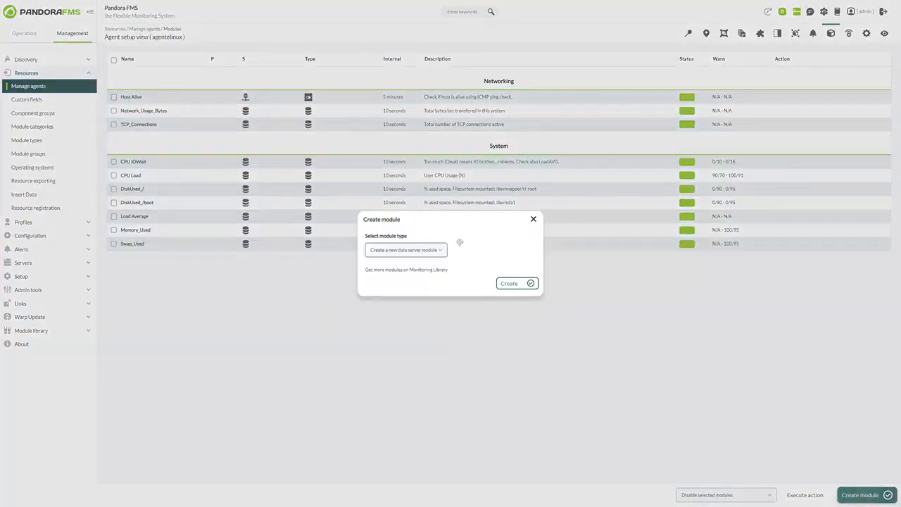
pyautogui.click(425, 252)
pyautogui.click(416, 285)
pyautogui.click(510, 284)
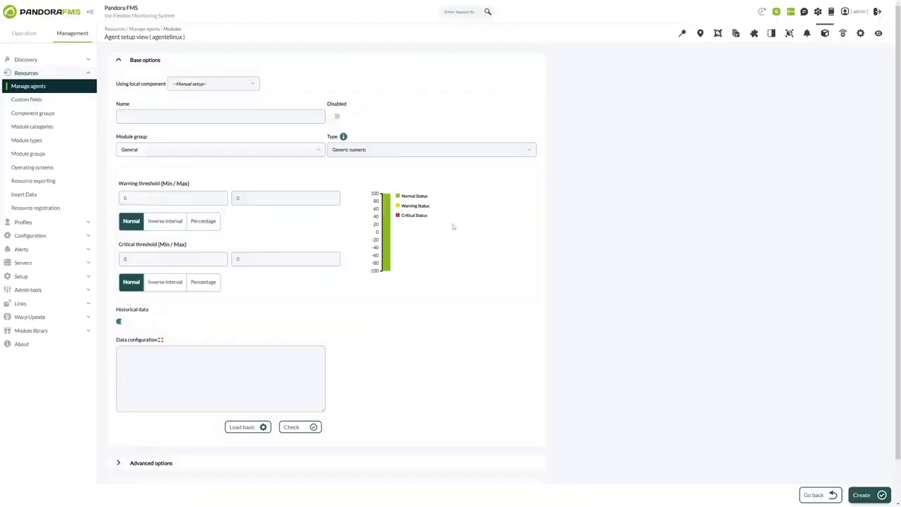
# Step: Create the module from the Linux local component CPU Free and reload the agent's module list
pyautogui.click(198, 93)
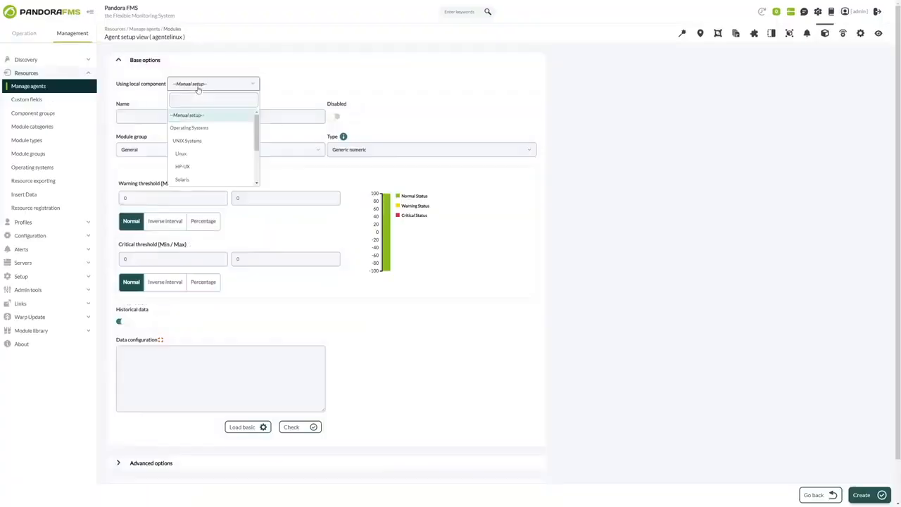
pyautogui.click(186, 153)
pyautogui.moveTo(351, 126)
pyautogui.mouseDown()
pyautogui.moveTo(354, 159)
pyautogui.moveTo(349, 116)
pyautogui.mouseUp()
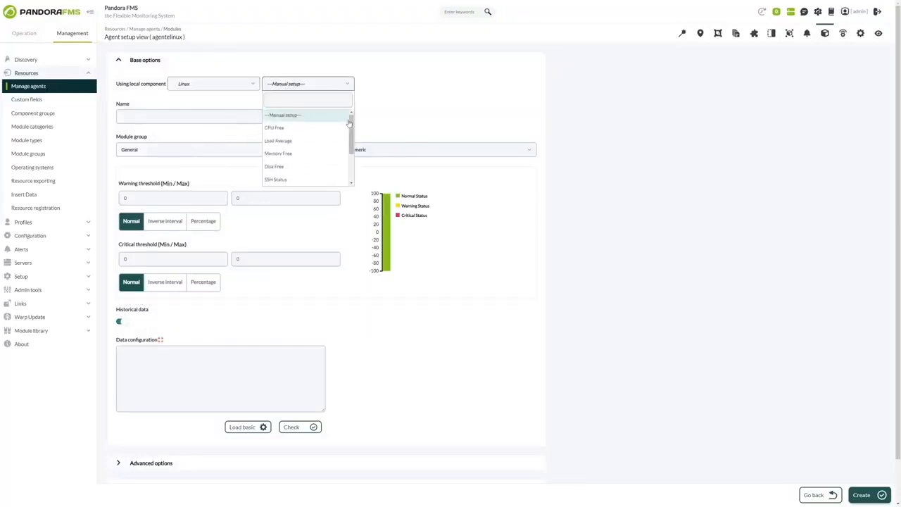
pyautogui.click(321, 129)
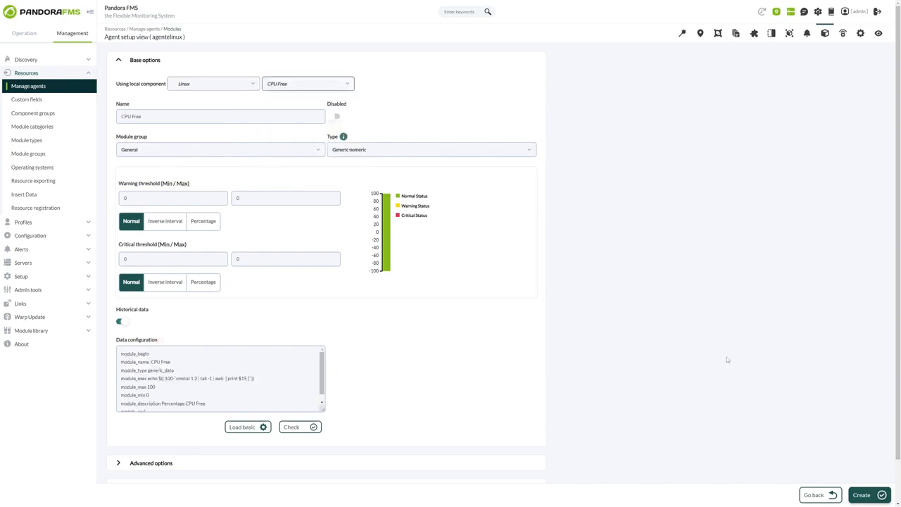
pyautogui.click(862, 495)
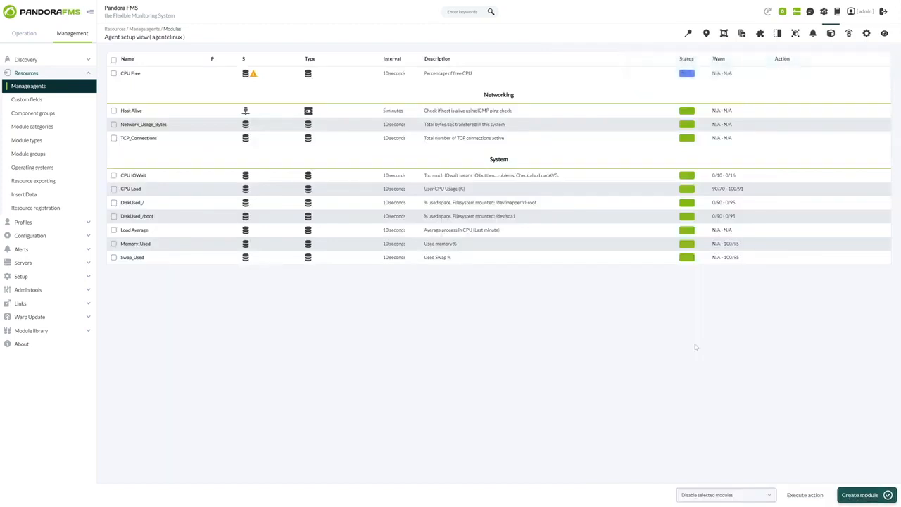
pyautogui.click(830, 35)
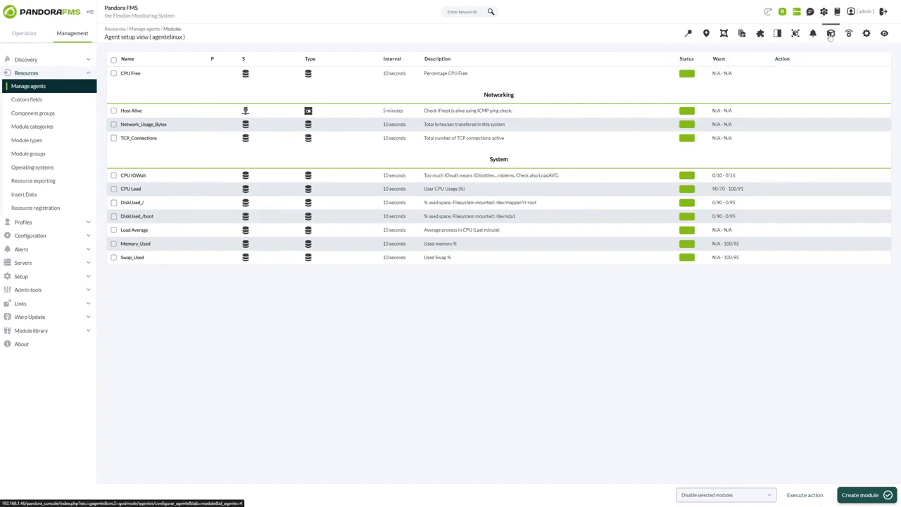